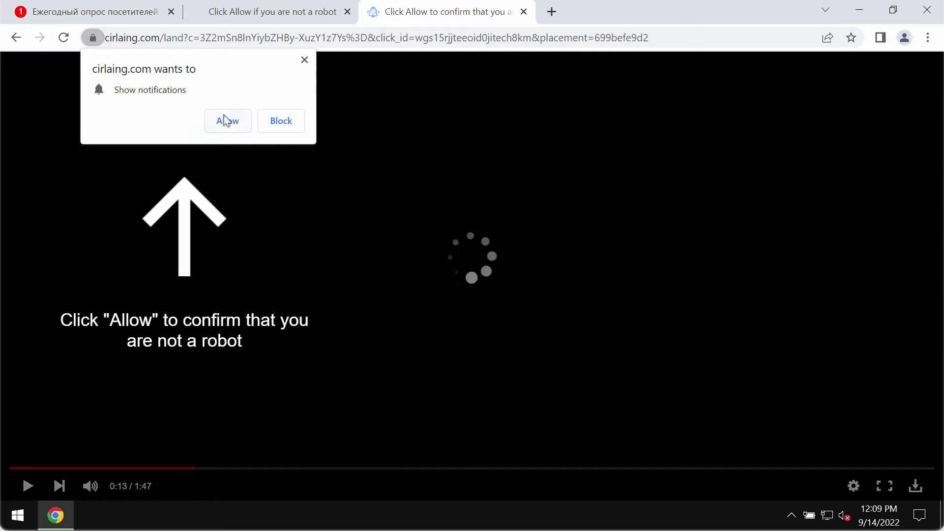
- Allow cirlaing.com's notification prompt, then open a new blank tab
left_click(228, 127)
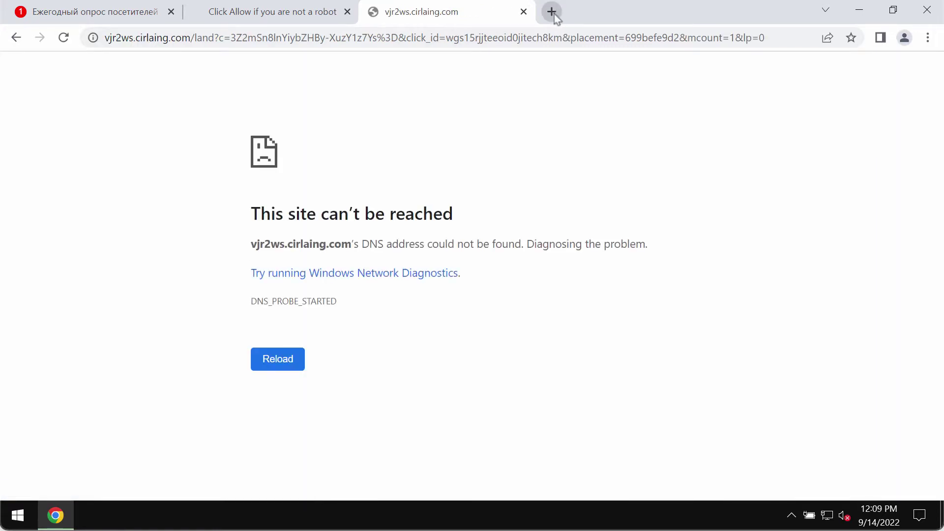
left_click(552, 12)
- Close the cirlaing error tab and show Settings' Site Settings > Notifications Allowed list
left_click(523, 12)
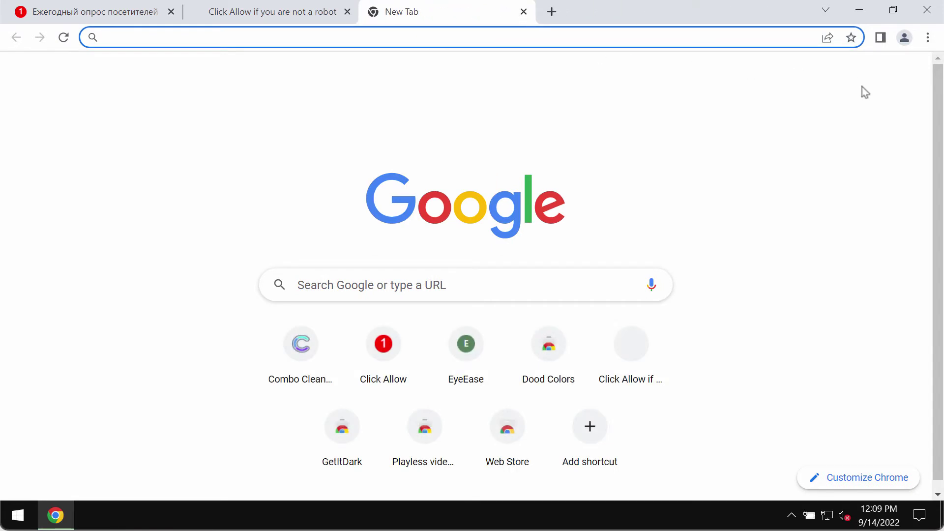
left_click(929, 38)
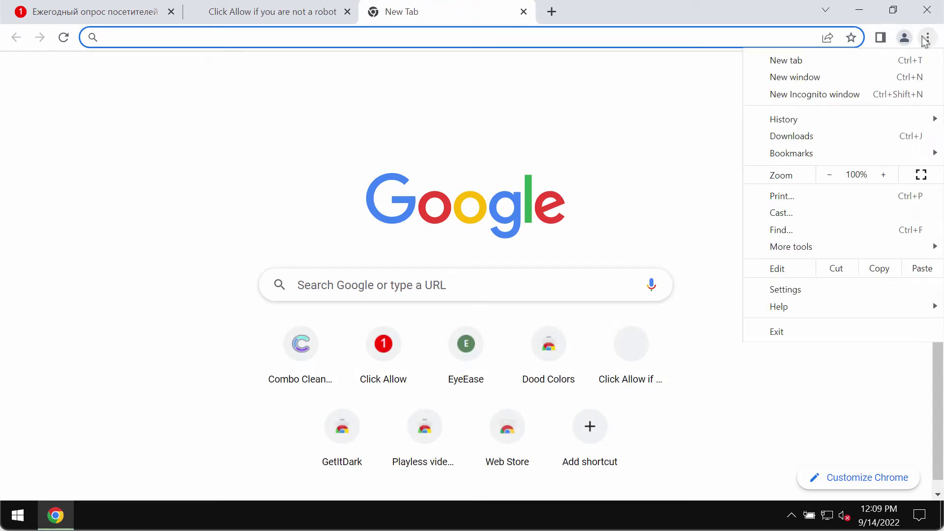
left_click(812, 289)
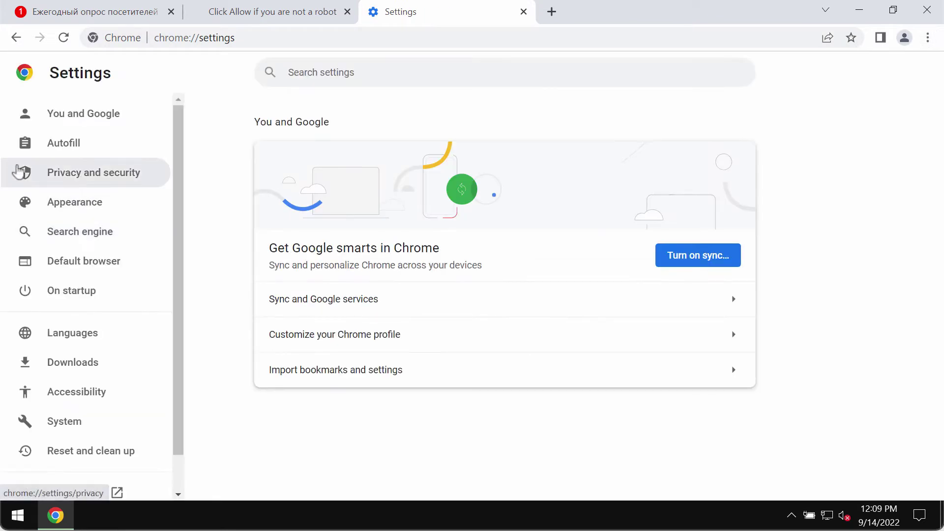
left_click(60, 176)
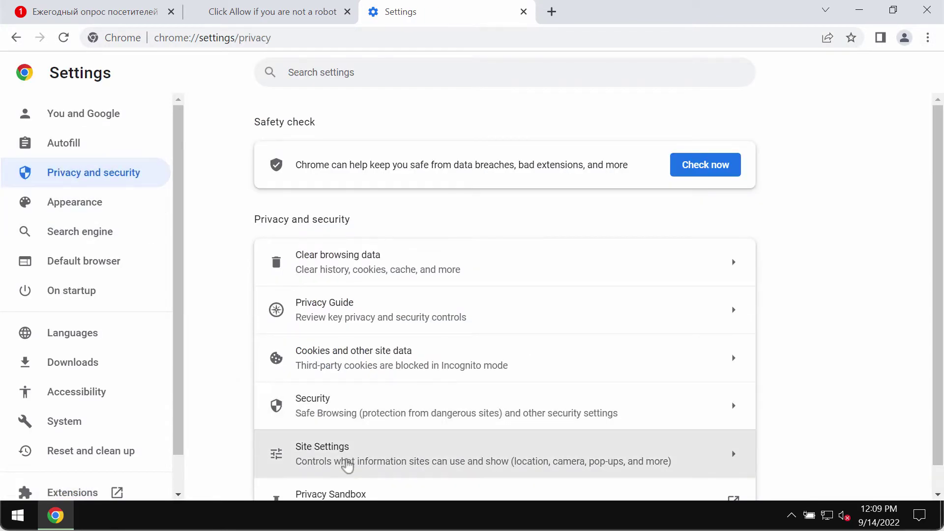
left_click(348, 460)
left_click_drag(938, 227, 938, 322)
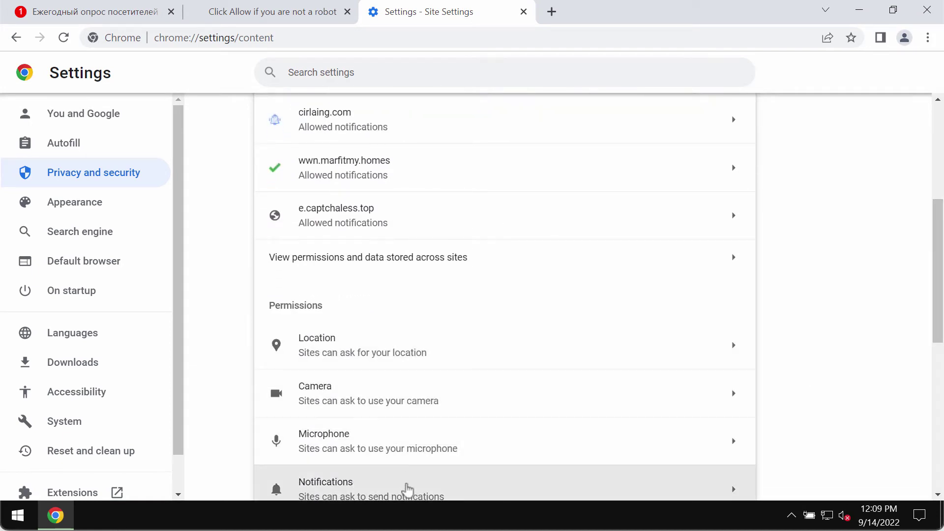
left_click(406, 489)
left_click_drag(938, 274, 923, 451)
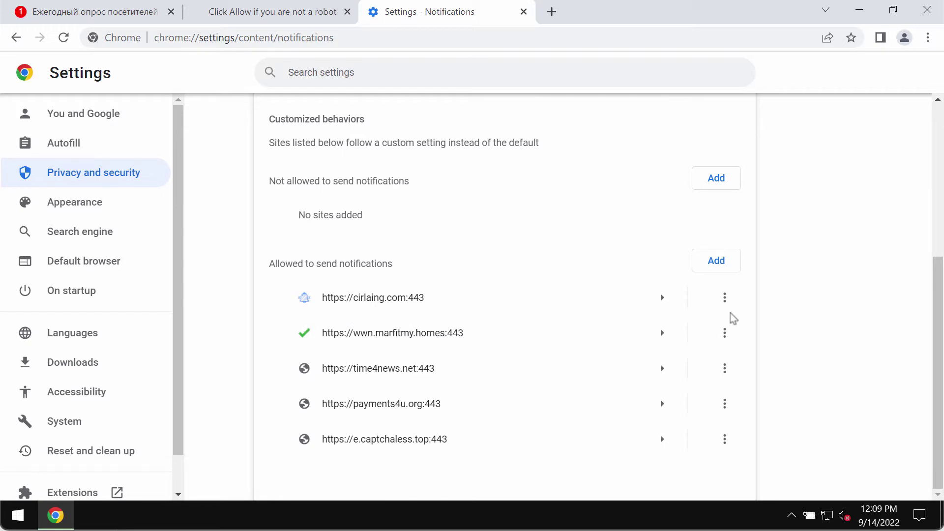
- Remove cirlaing.com, wwn.marfitmy.homes and time4news.net from the allowed notification sites
left_click(724, 298)
left_click(698, 350)
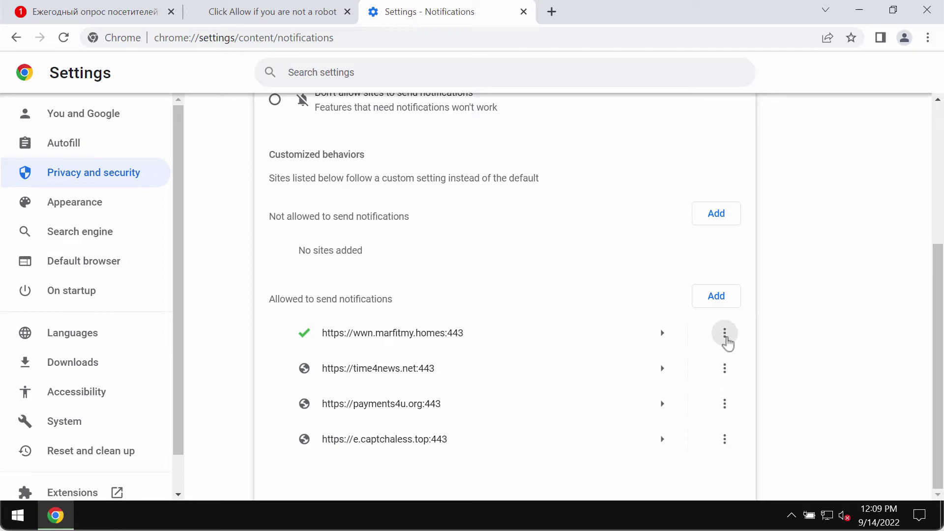
left_click(724, 334)
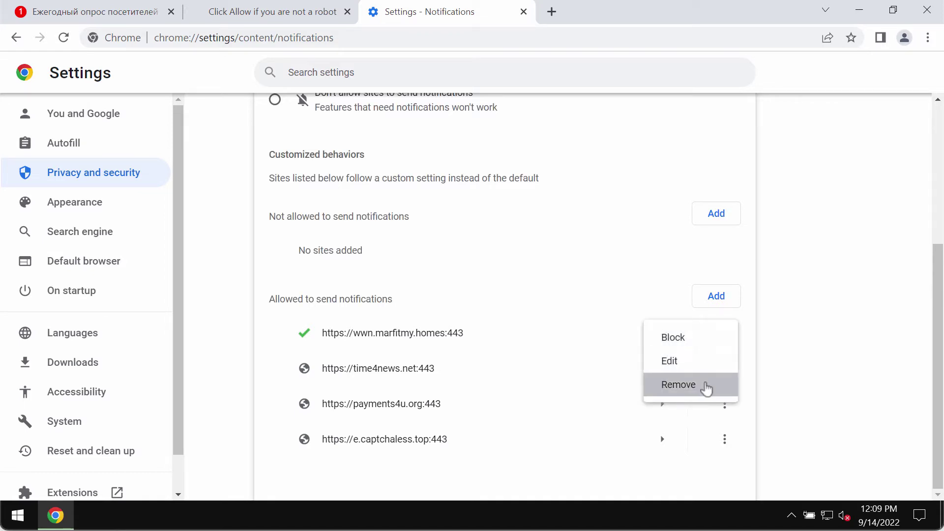
left_click(706, 383)
left_click(726, 368)
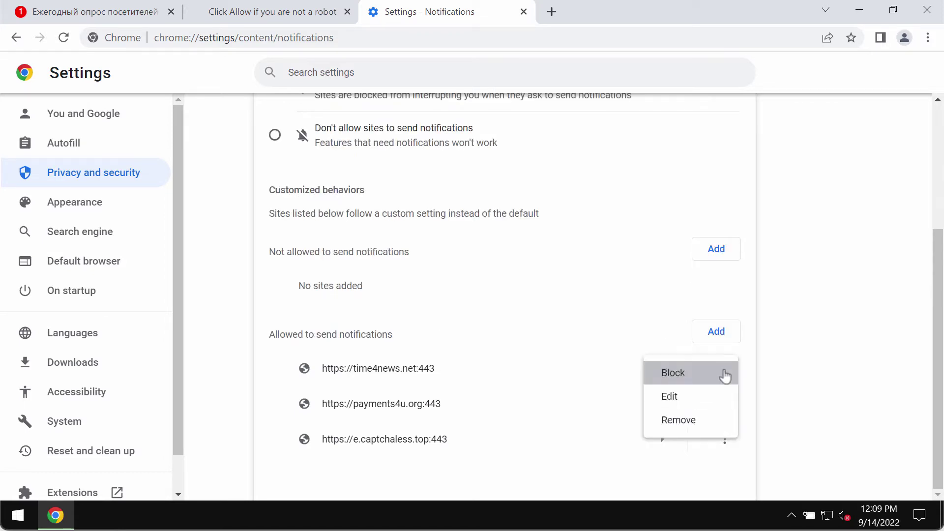
left_click(719, 429)
left_click(484, 40)
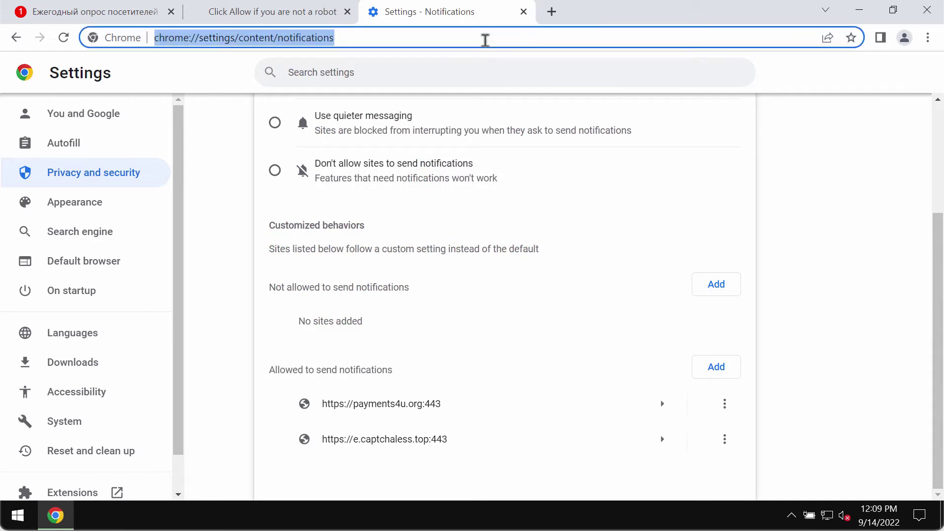
- Load combocleaner.com from the address bar, then minimize Chrome to the desktop
type("co")
key("Return")
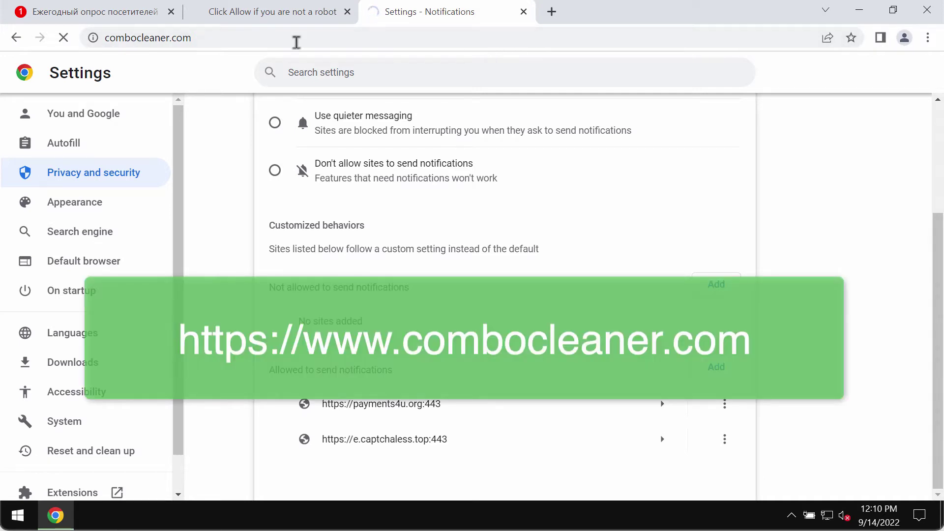
left_click(246, 36)
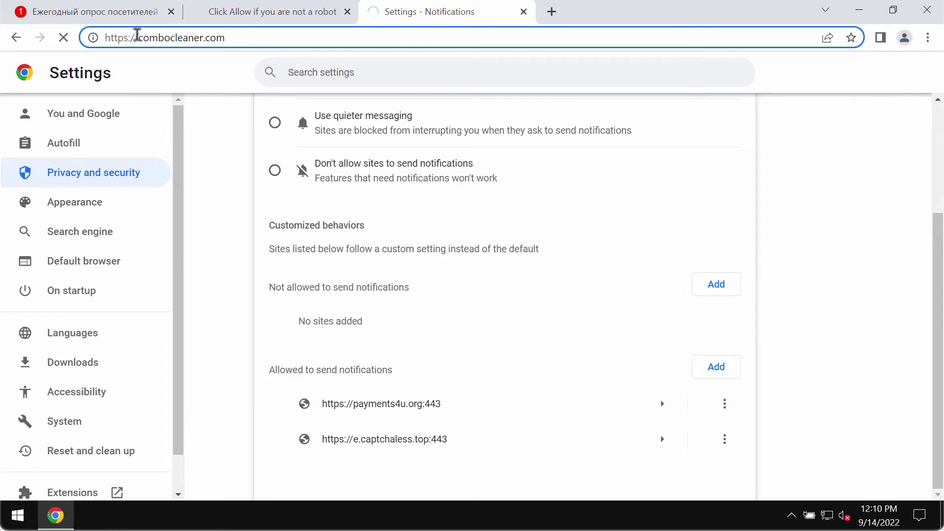
left_click_drag(139, 38, 261, 44)
left_click(268, 37)
left_click_drag(140, 40, 352, 41)
left_click(357, 40)
left_click(860, 10)
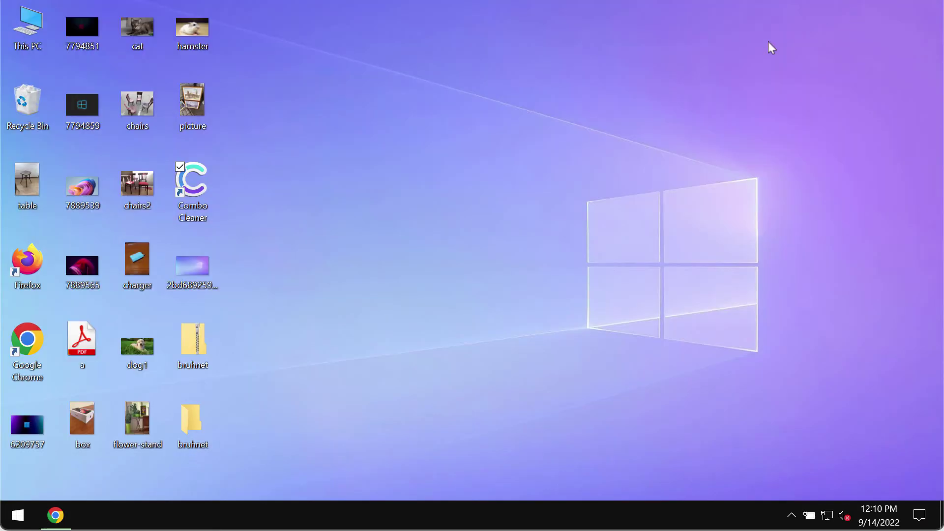
- Launch Combo Cleaner from its desktop icon, start a Quick Scan, and return to the Dashboard
double_click(183, 193)
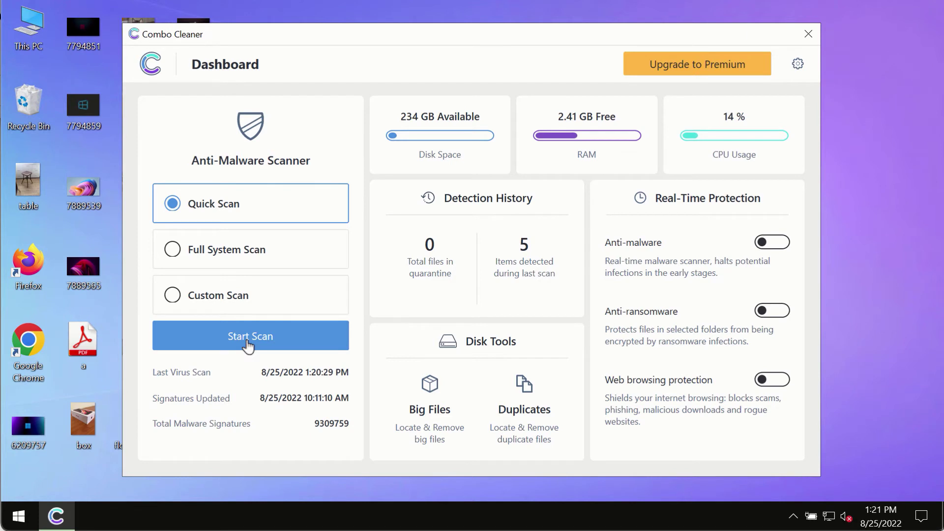
left_click(273, 343)
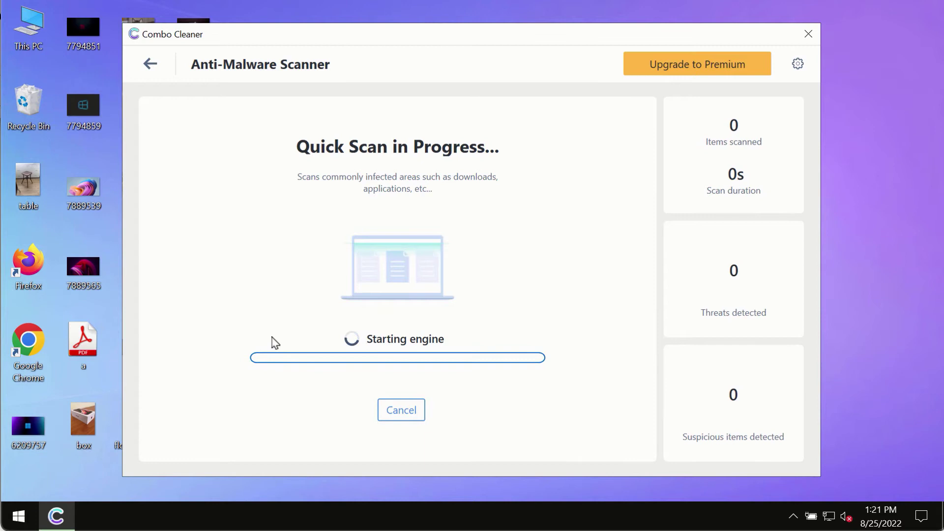
left_click(149, 64)
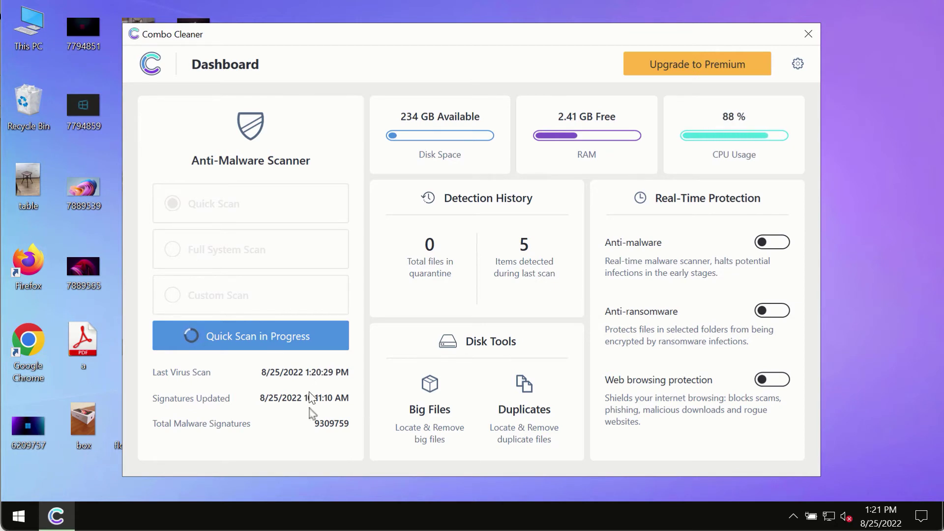
- Show the running Quick Scan's progress: 1 threat, 2 suspicious items, 3.47K scanned
left_click(268, 337)
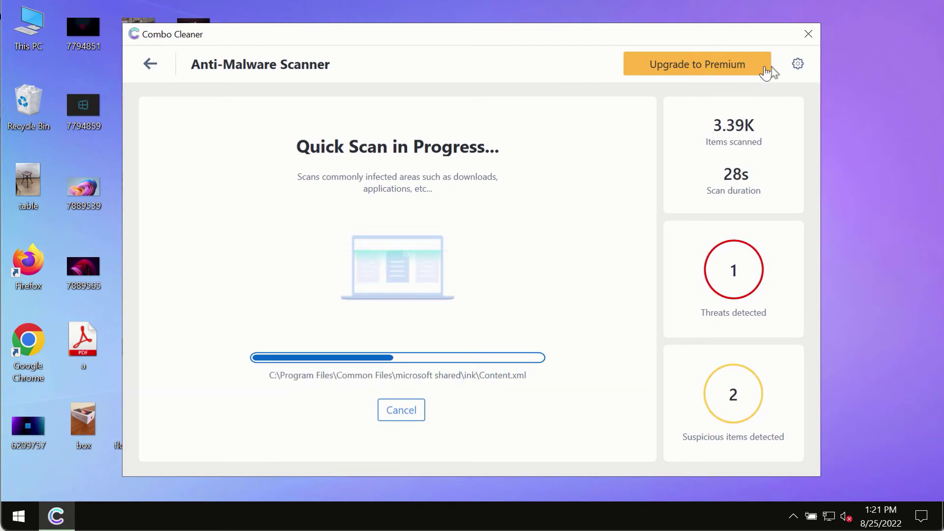
left_click(798, 67)
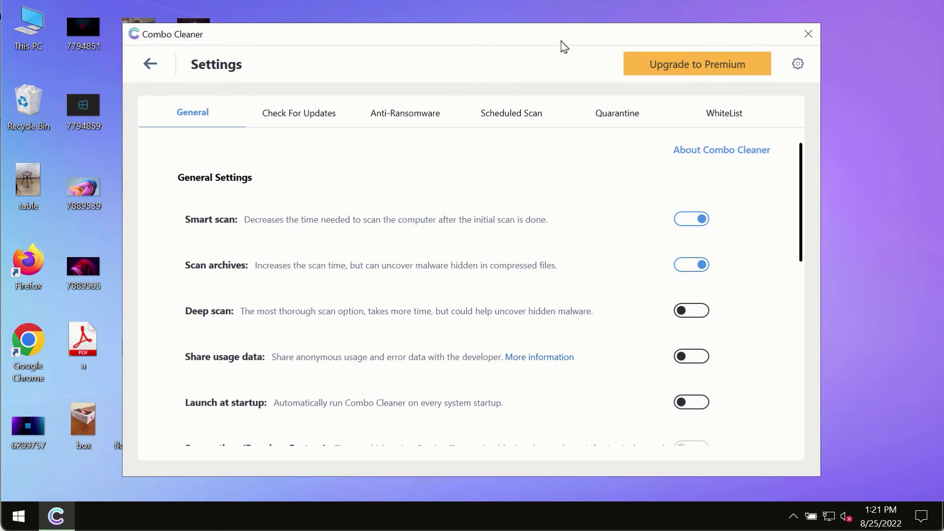
left_click(392, 119)
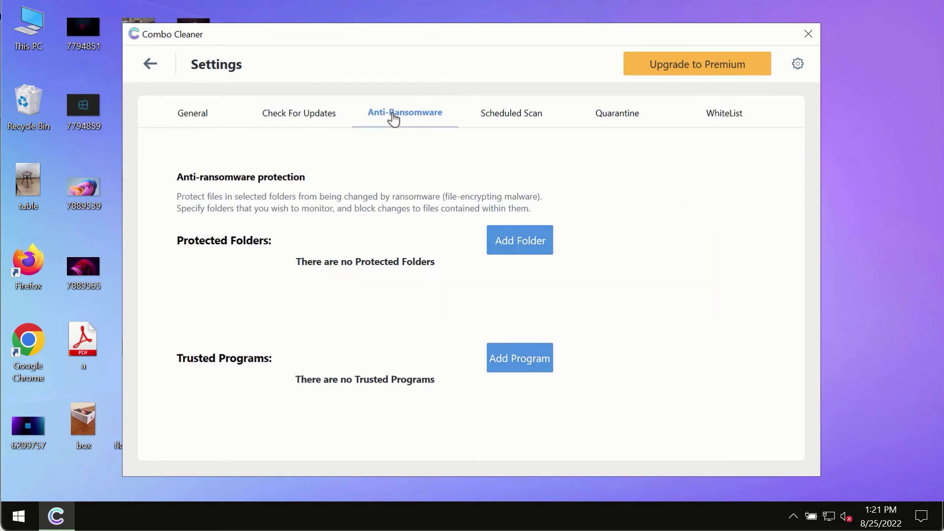
left_click(150, 69)
- Reopen the Quick Scan and let it finish with 4 threats and 2 suspicious items
left_click(294, 337)
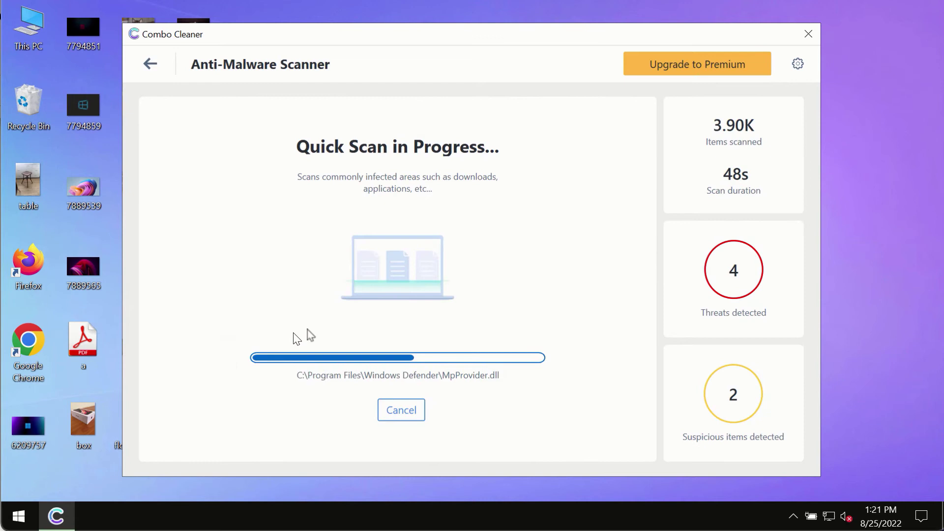